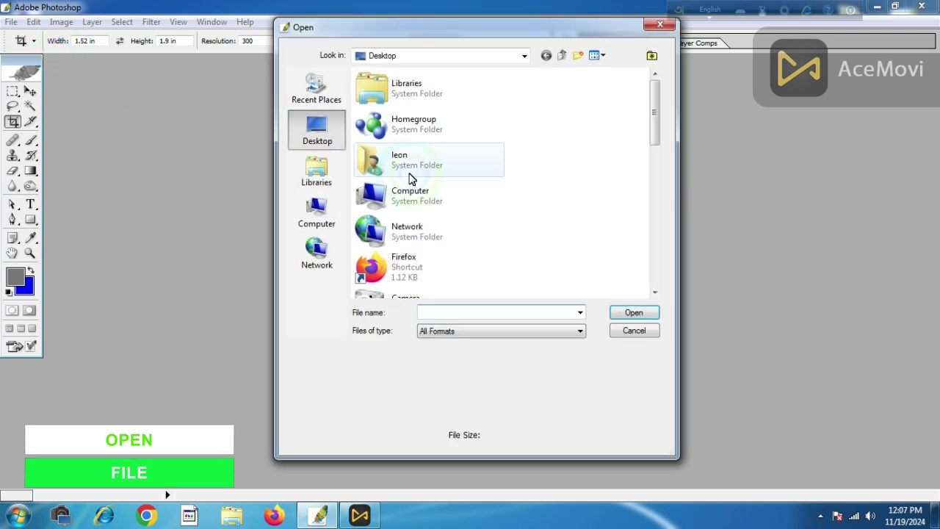
Open the photo IMG_1851 from the Desktop folder.
{"action": "left_click_drag", "start_coordinate": [656, 117], "coordinate": [545, 227]}
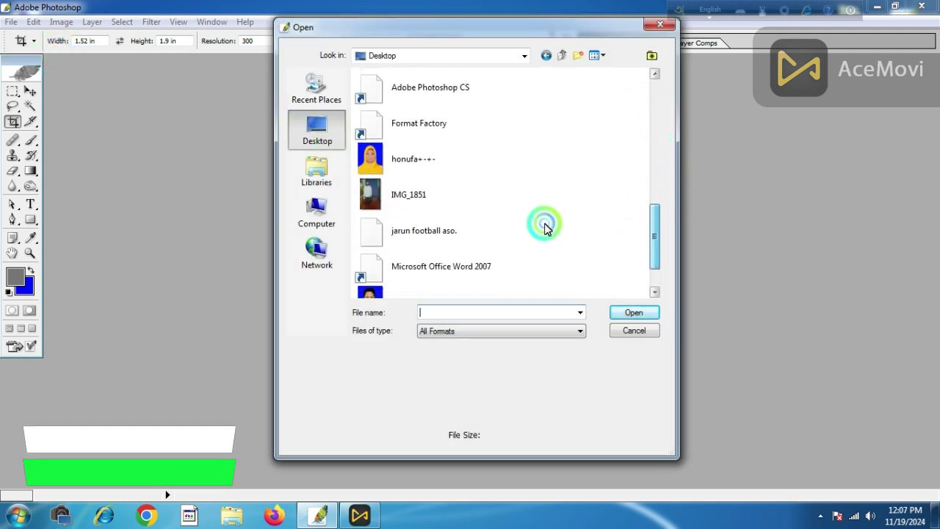
{"action": "left_click", "coordinate": [403, 188]}
{"action": "double_click", "coordinate": [397, 188]}
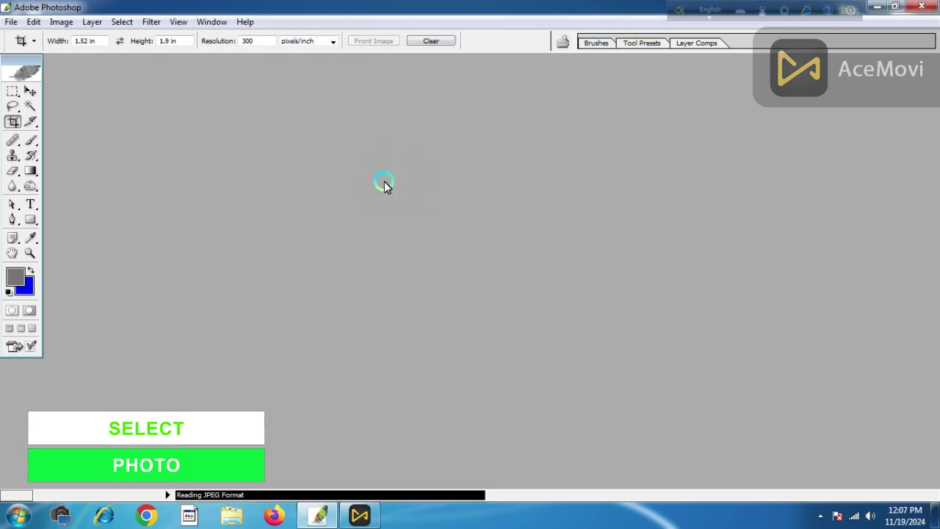
{"action": "left_click", "coordinate": [189, 67]}
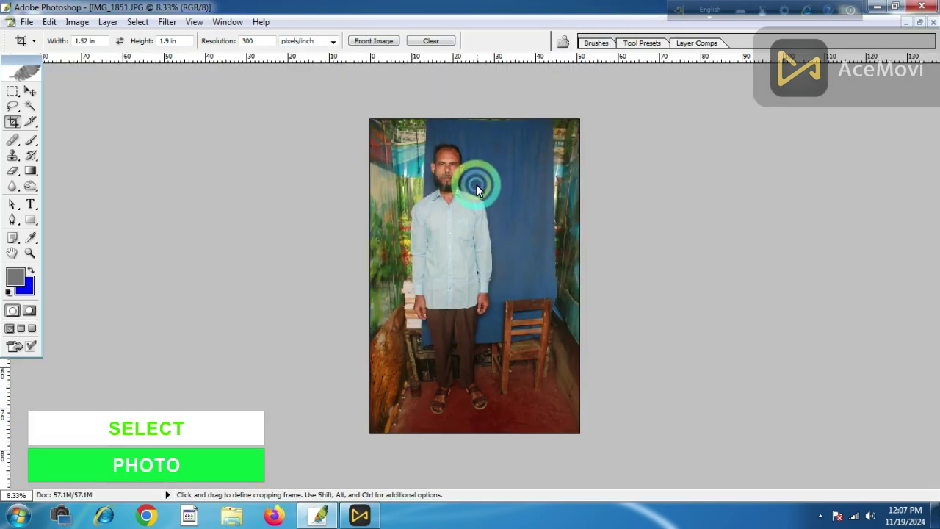
Clear the Crop tool's settings and set width 1.52 in, height 1.9 in and resolution 300 pixels/inch.
{"action": "scroll", "coordinate": [473, 186], "scroll_direction": "up", "scroll_amount": 8}
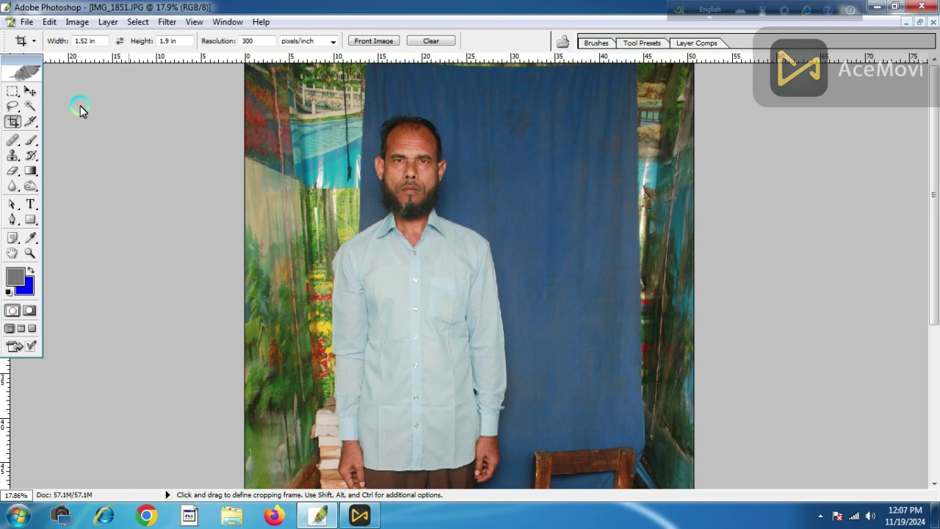
{"action": "left_click", "coordinate": [431, 41]}
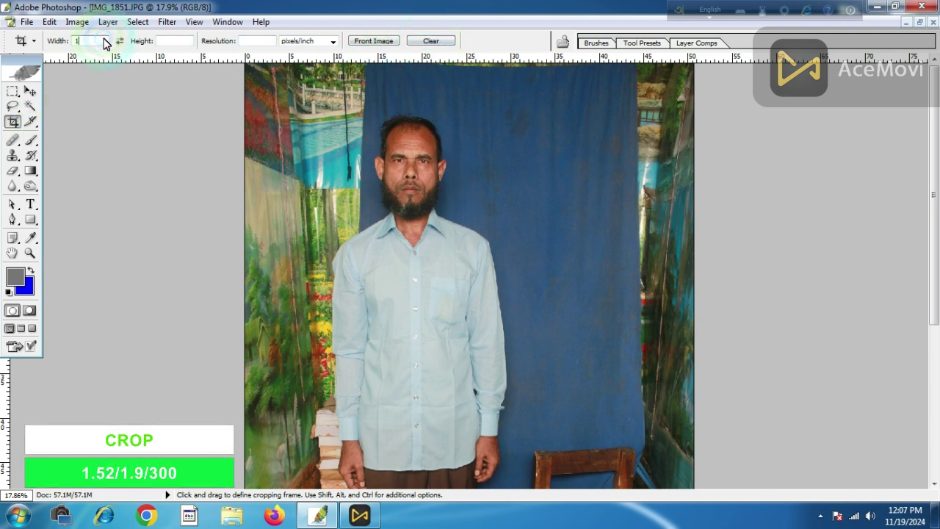
{"action": "left_click", "coordinate": [165, 41]}
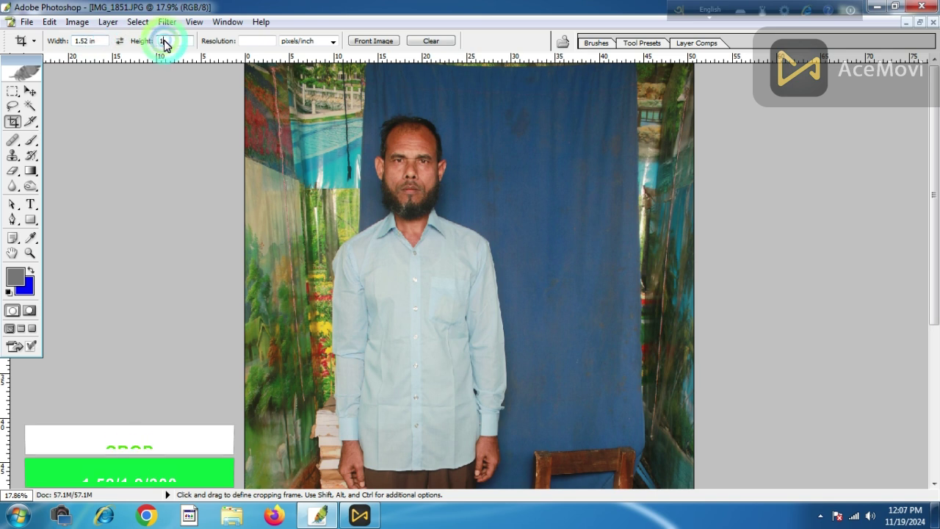
{"action": "type", "text": "1"}
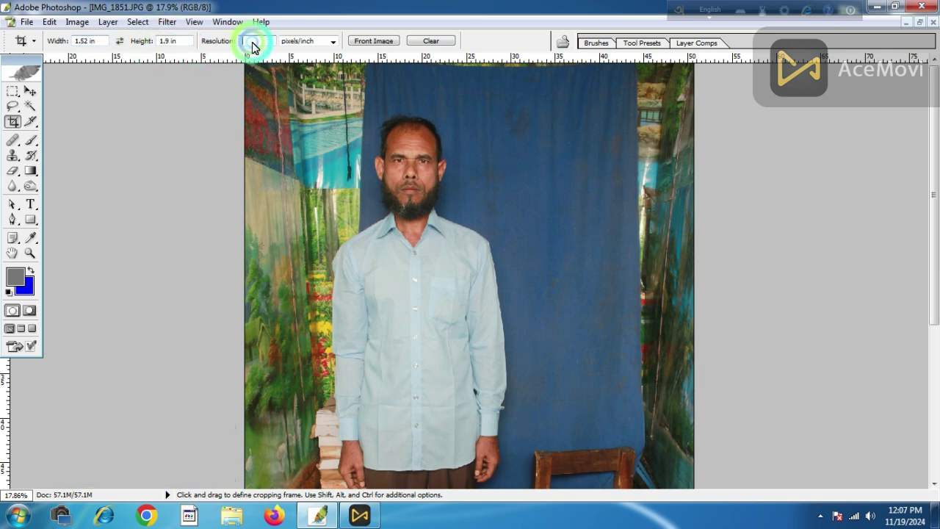
Crop the photo to a passport-style frame around the man's head, shoulders and upper chest.
{"action": "left_click_drag", "start_coordinate": [342, 108], "coordinate": [449, 214]}
{"action": "left_click_drag", "start_coordinate": [519, 307], "coordinate": [518, 307]}
{"action": "left_click_drag", "start_coordinate": [451, 276], "coordinate": [428, 276]}
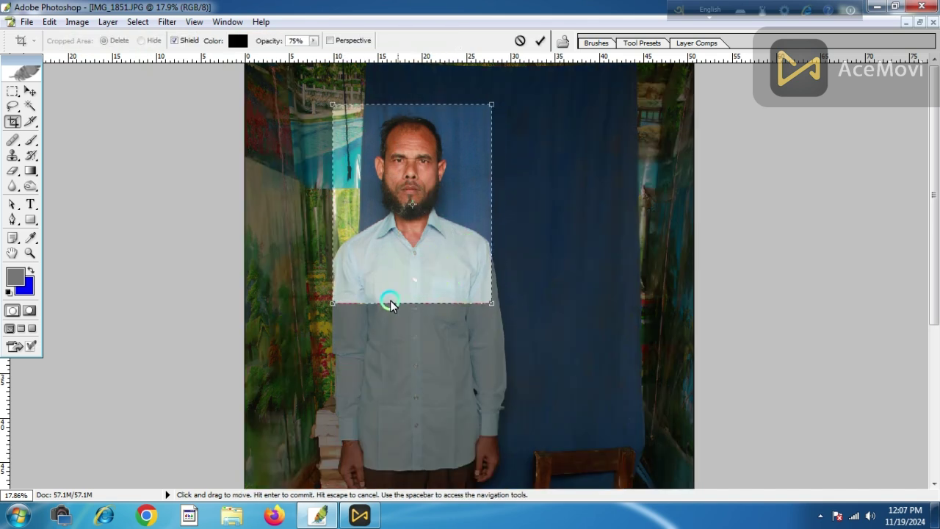
{"action": "left_click_drag", "start_coordinate": [334, 302], "coordinate": [336, 300]}
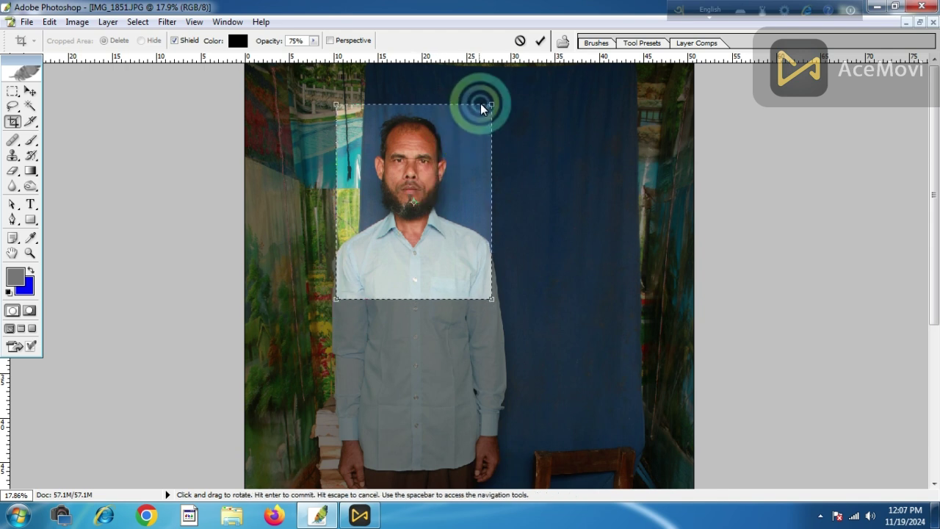
{"action": "left_click_drag", "start_coordinate": [491, 300], "coordinate": [484, 289]}
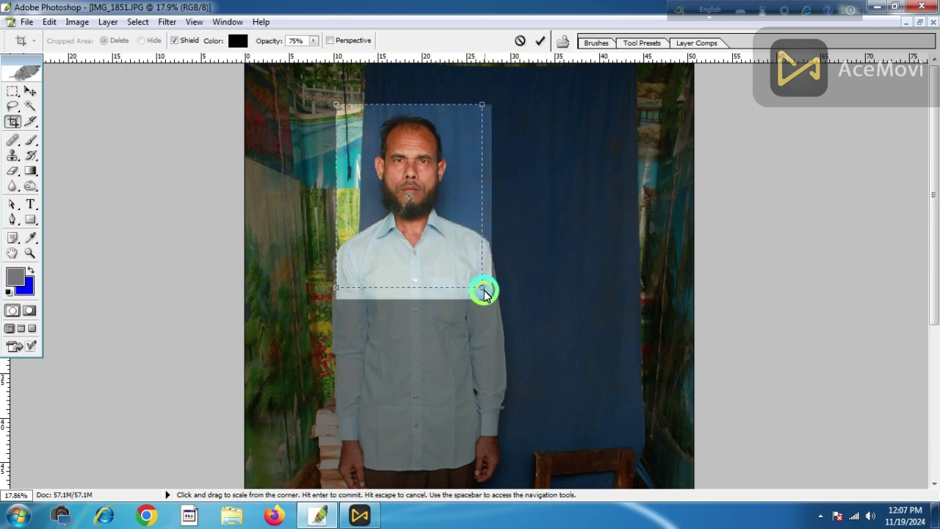
{"action": "double_click", "coordinate": [406, 240]}
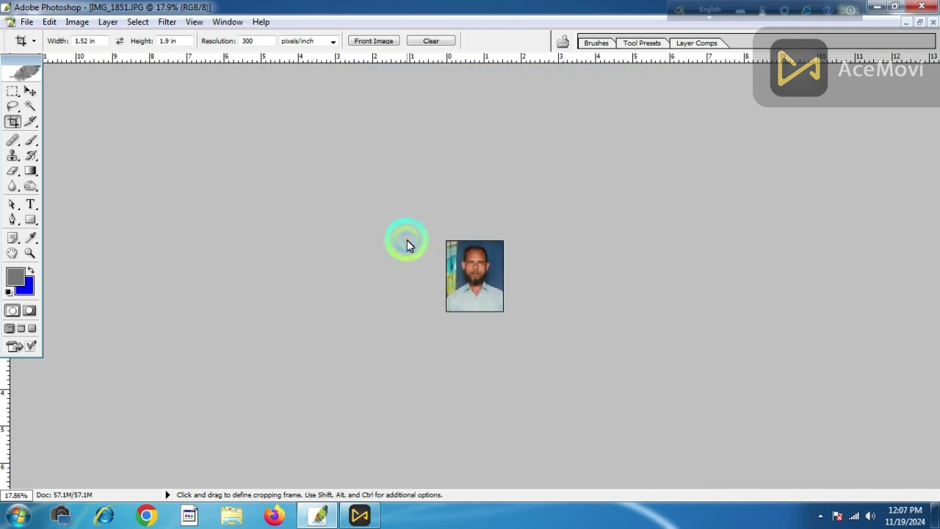
{"action": "key", "text": "ctrl+0"}
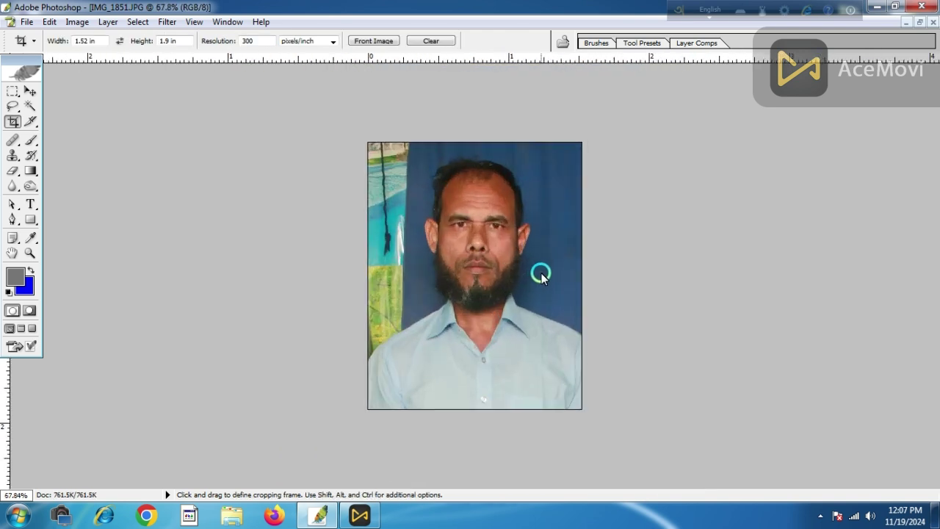
Apply Grain Surgery 2's Remove Grain filter to the cropped photo.
{"action": "left_click", "coordinate": [167, 22]}
{"action": "mouse_move", "coordinate": [200, 342]}
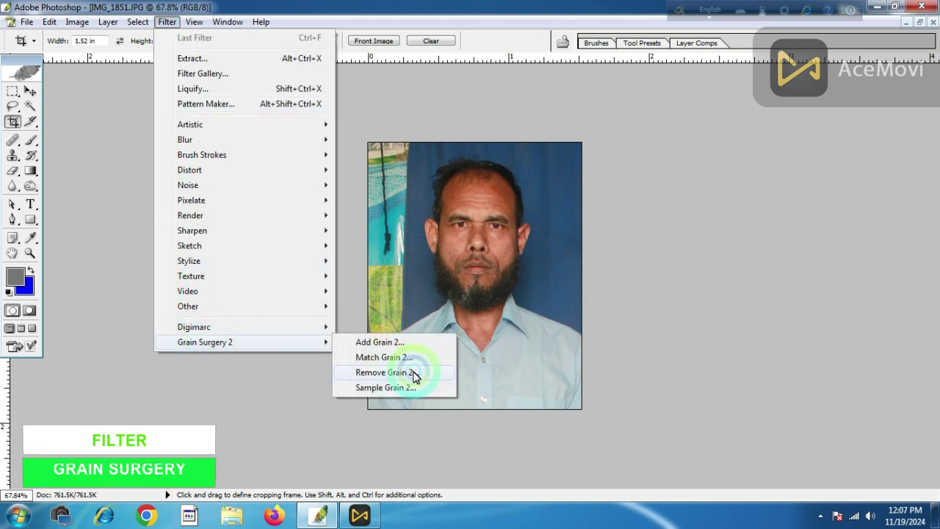
{"action": "left_click", "coordinate": [413, 373]}
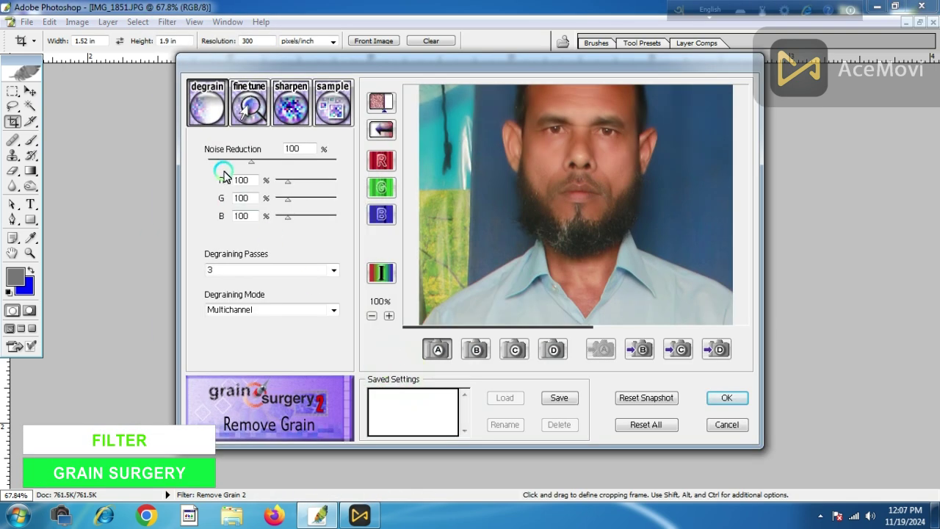
{"action": "left_click", "coordinate": [727, 399]}
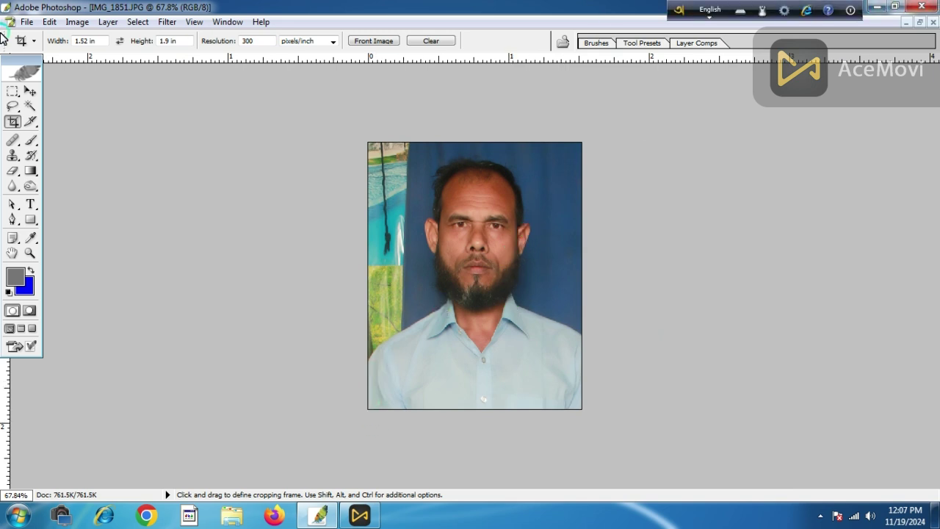
Save the edited photo to the desktop as IMG_1851 and check the file there.
{"action": "left_click", "coordinate": [22, 22]}
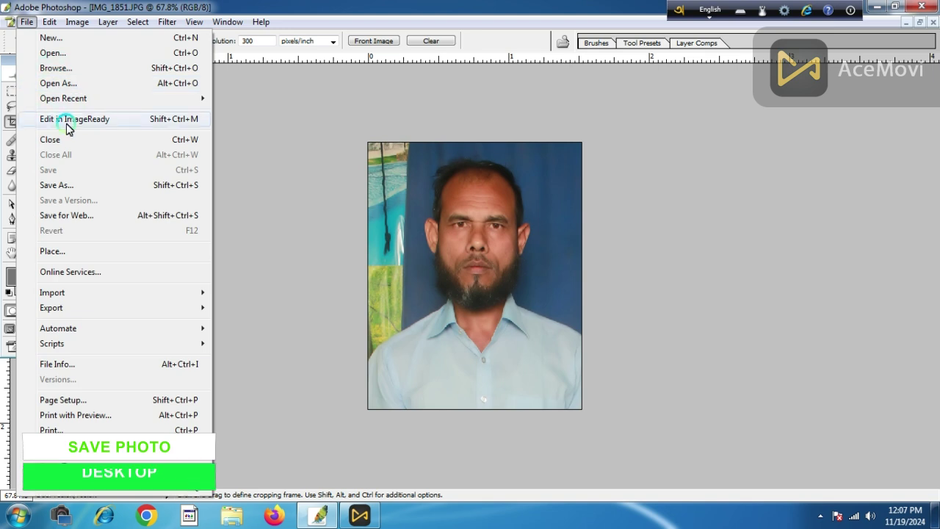
{"action": "left_click", "coordinate": [50, 184]}
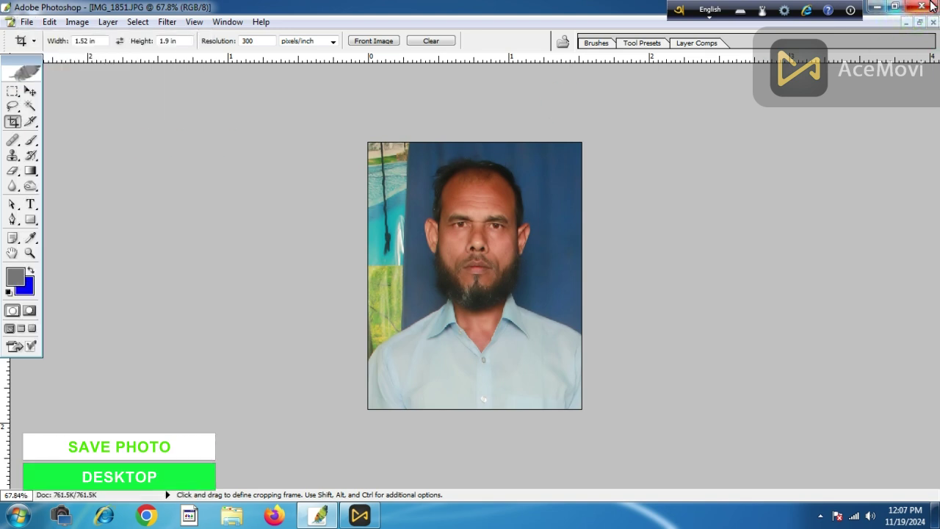
{"action": "left_click", "coordinate": [879, 6]}
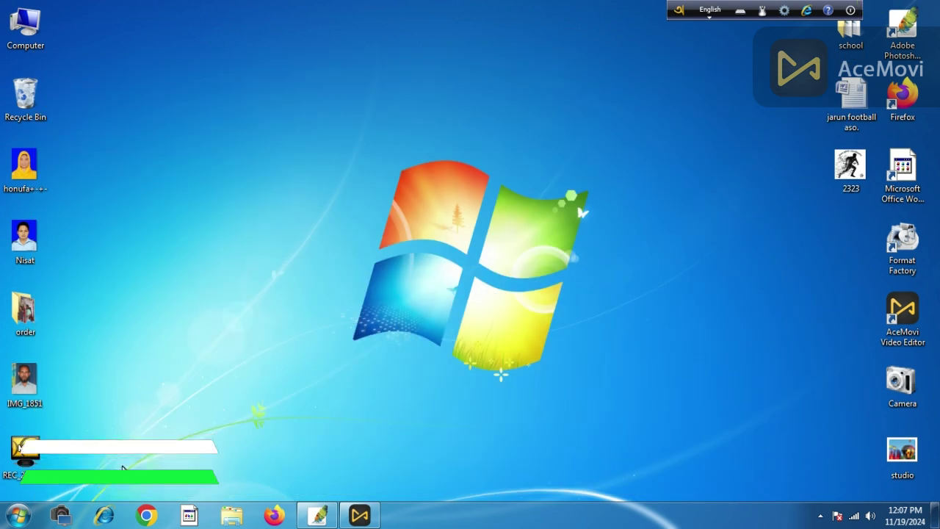
{"action": "left_click", "coordinate": [323, 516]}
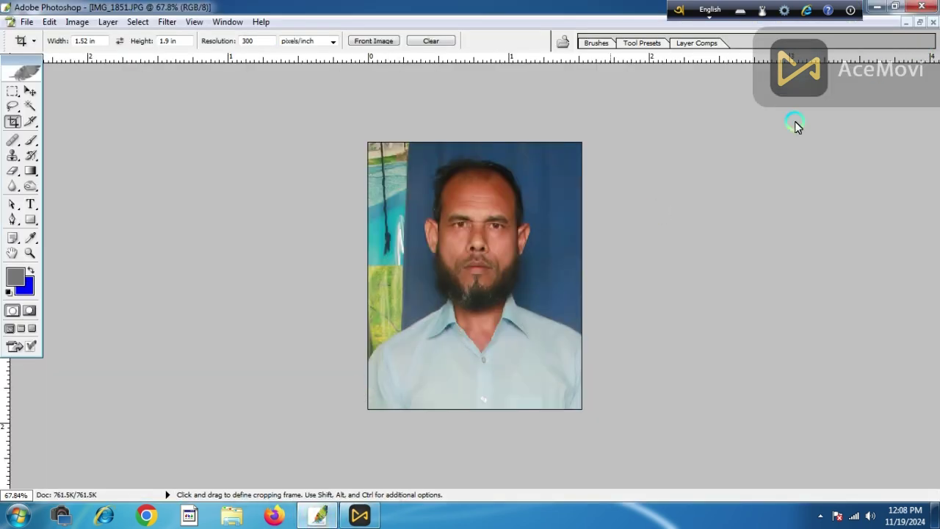
Switch to Firefox and go to the remove.bg website.
{"action": "left_click", "coordinate": [879, 6]}
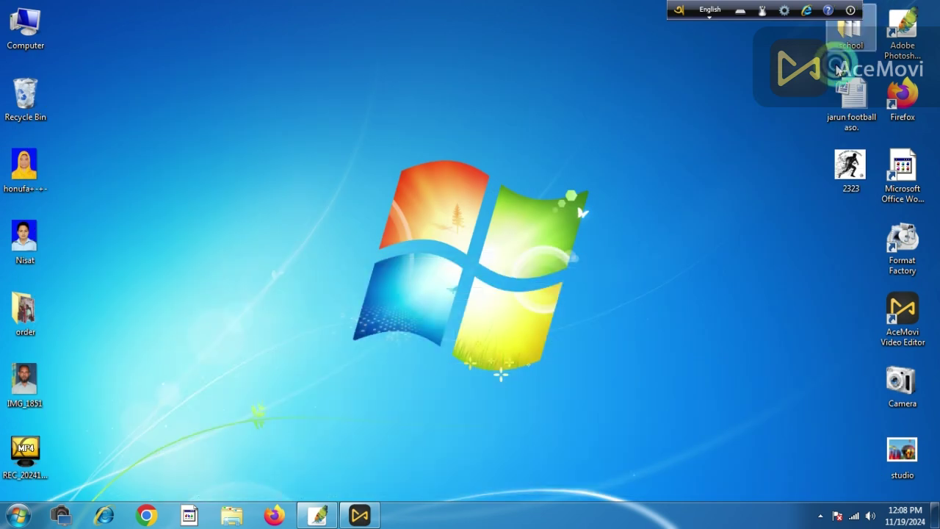
{"action": "double_click", "coordinate": [908, 94]}
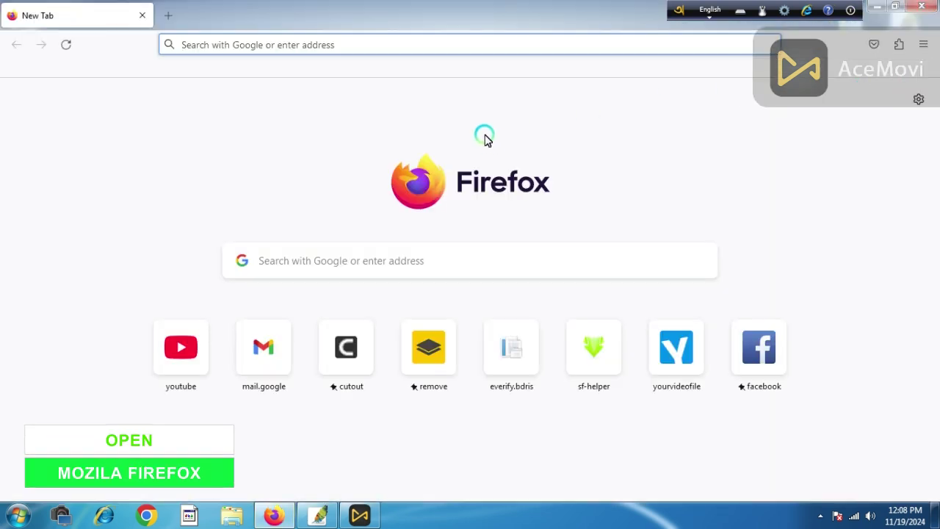
{"action": "left_click", "coordinate": [103, 69]}
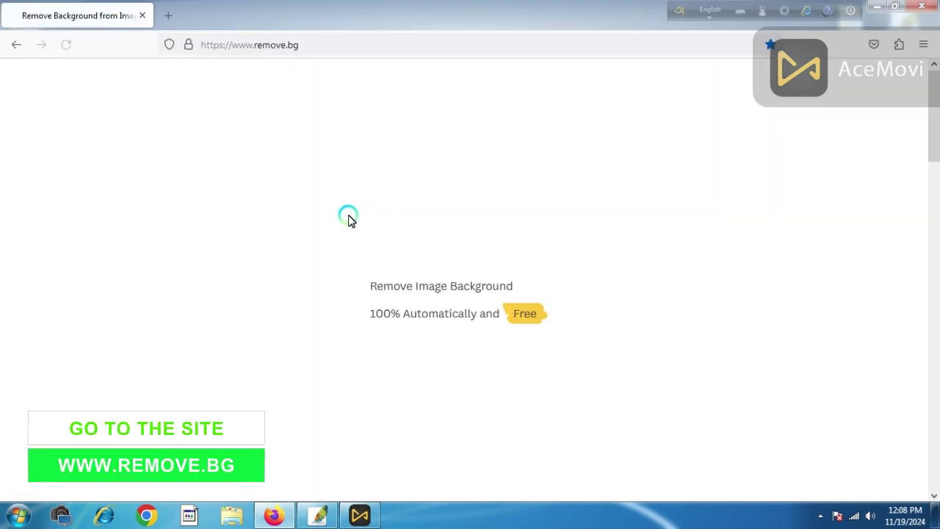
Upload the cropped IMG_1851 to remove.bg and download the standard-size image with its background removed.
{"action": "left_click", "coordinate": [630, 340]}
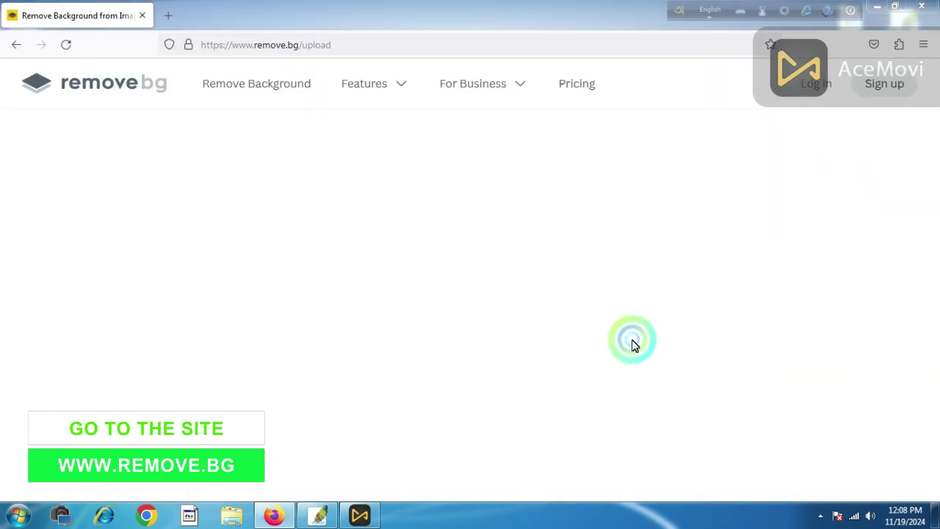
{"action": "left_click", "coordinate": [420, 240]}
{"action": "scroll", "coordinate": [289, 230], "scroll_direction": "down", "scroll_amount": 5}
{"action": "left_click", "coordinate": [265, 252]}
{"action": "double_click", "coordinate": [264, 252]}
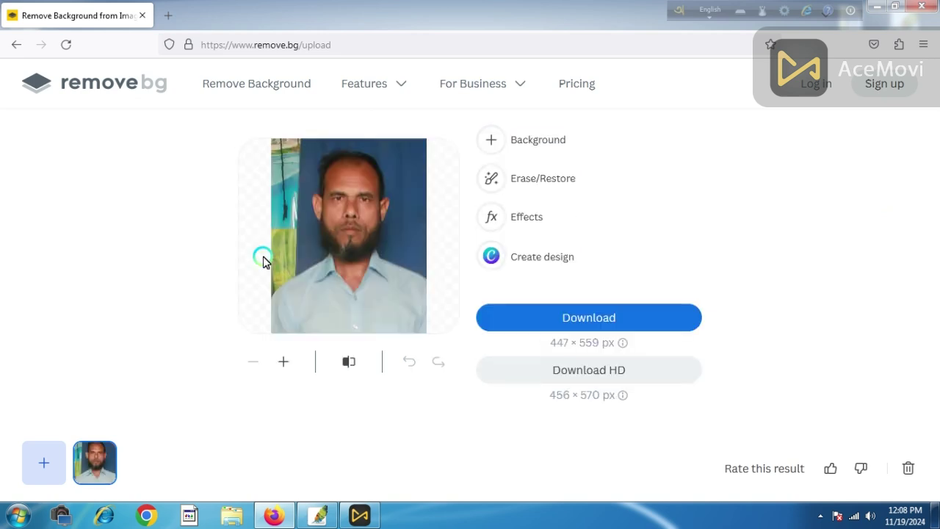
{"action": "left_click", "coordinate": [562, 314]}
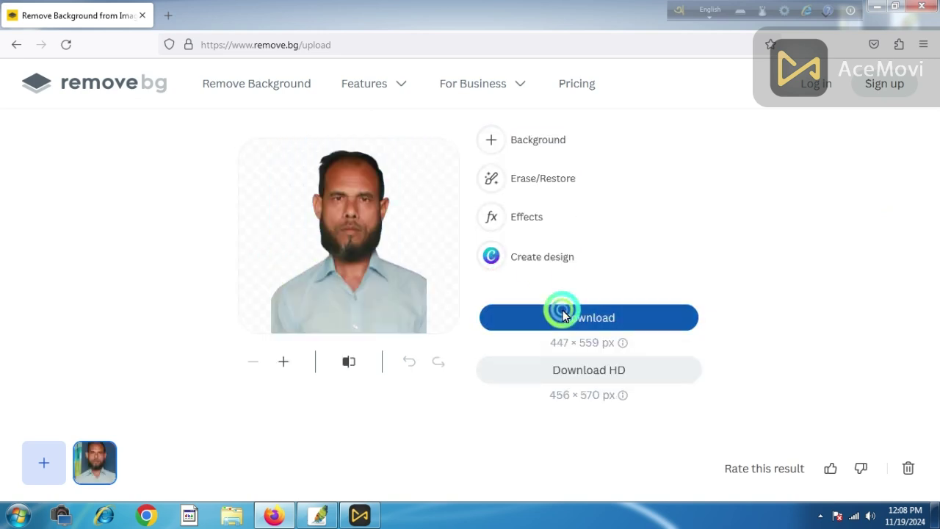
Open cutout.pro's Photo Enhancer in a new browser tab and upload the downloaded IMG_1851-removebg-preview image.
{"action": "left_click", "coordinate": [165, 15]}
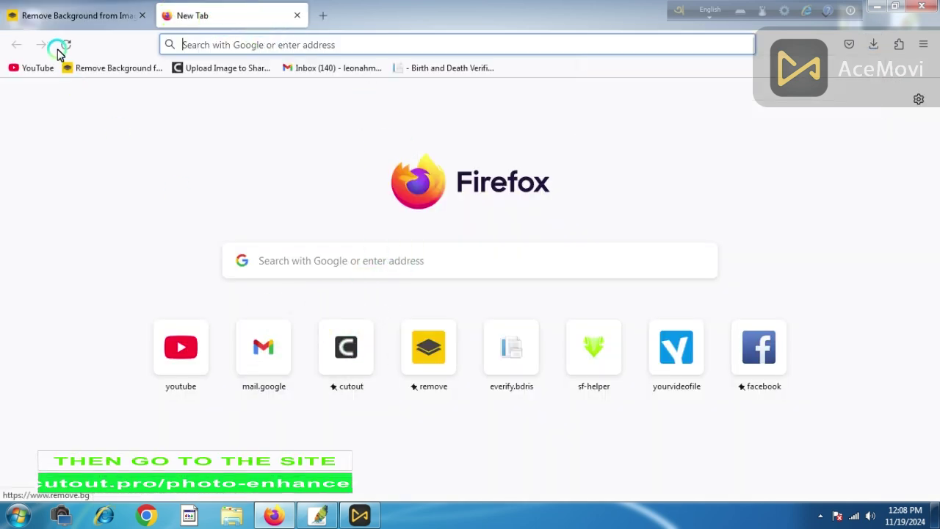
{"action": "left_click", "coordinate": [197, 69]}
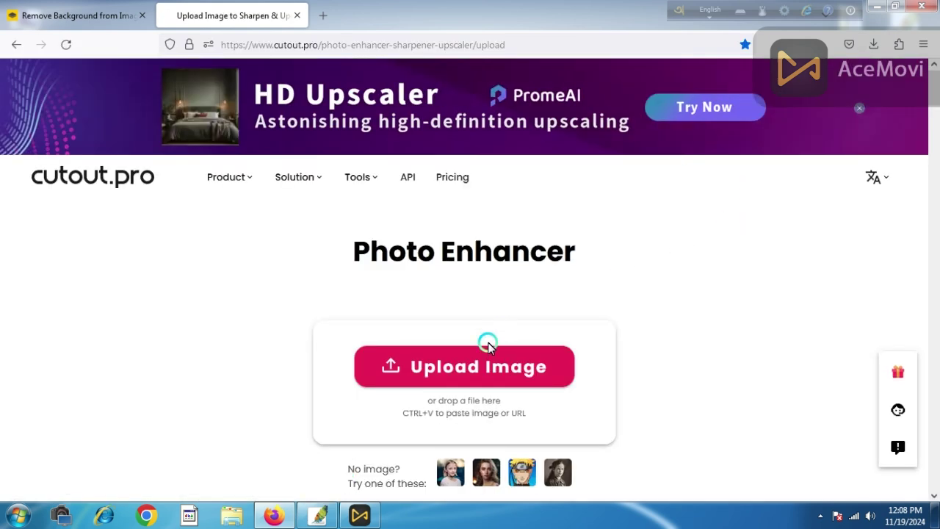
{"action": "left_click", "coordinate": [488, 347]}
{"action": "double_click", "coordinate": [260, 151]}
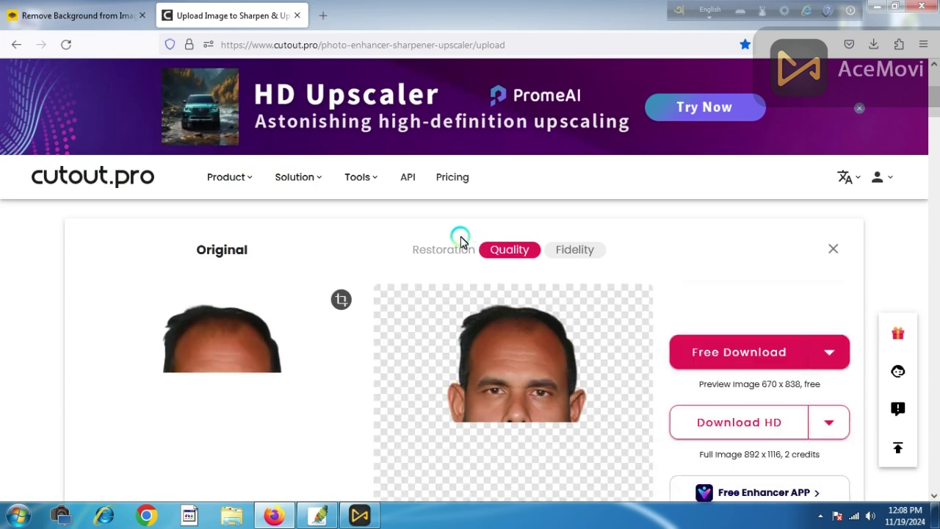
Download the free version of the enhanced image and show the file in its Downloads folder.
{"action": "scroll", "coordinate": [465, 239], "scroll_direction": "down", "scroll_amount": 2}
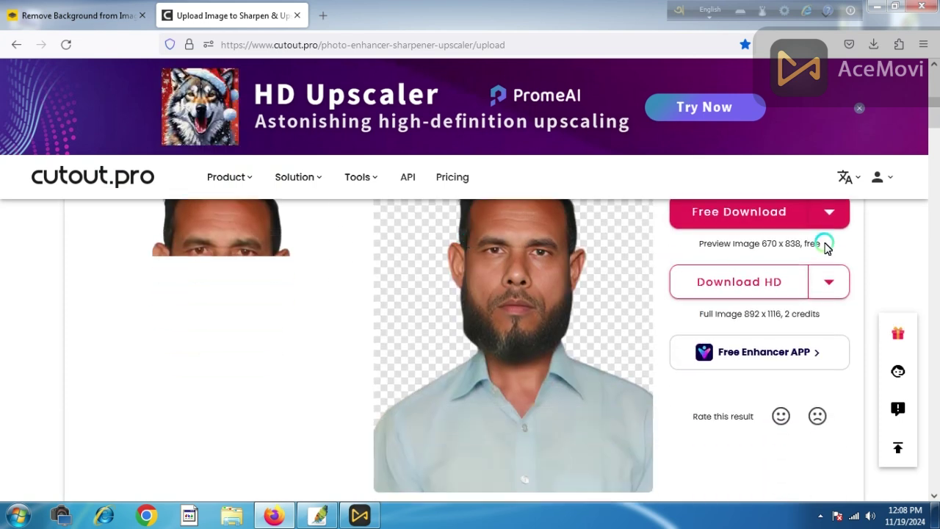
{"action": "left_click", "coordinate": [735, 215]}
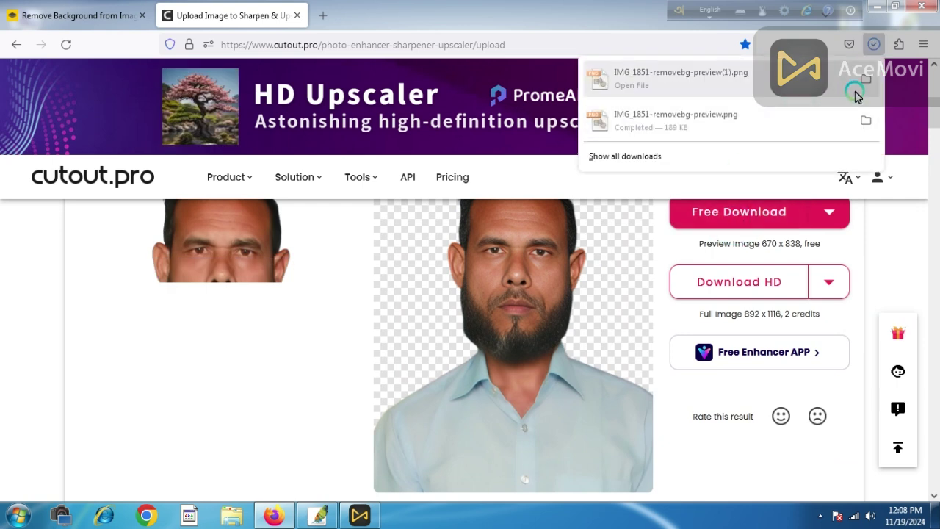
{"action": "left_click", "coordinate": [864, 80]}
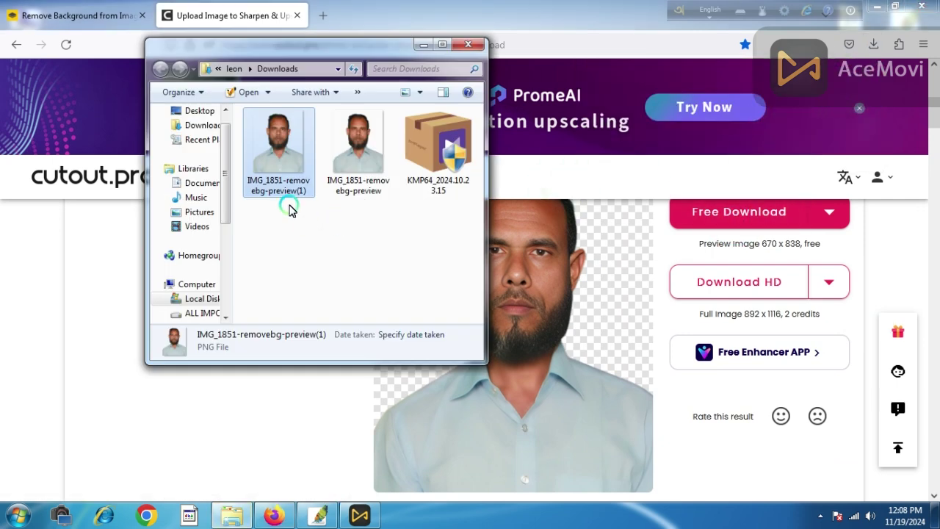
Open IMG_1851-removebg-preview(1).png in Photoshop and crop the full image to 1.52 × 1.9 in at 300 pixels/inch.
{"action": "left_click_drag", "start_coordinate": [268, 177], "coordinate": [372, 228]}
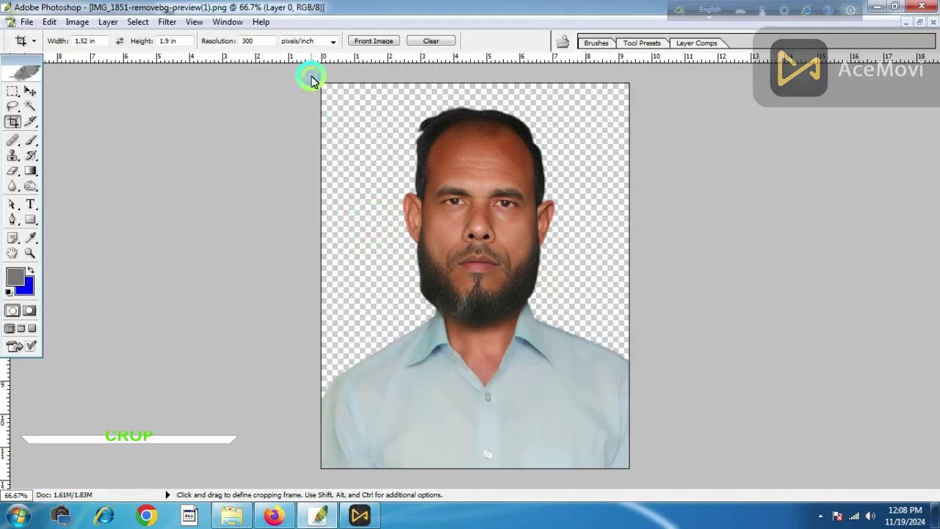
{"action": "left_click_drag", "start_coordinate": [745, 512], "coordinate": [747, 514]}
{"action": "double_click", "coordinate": [466, 350]}
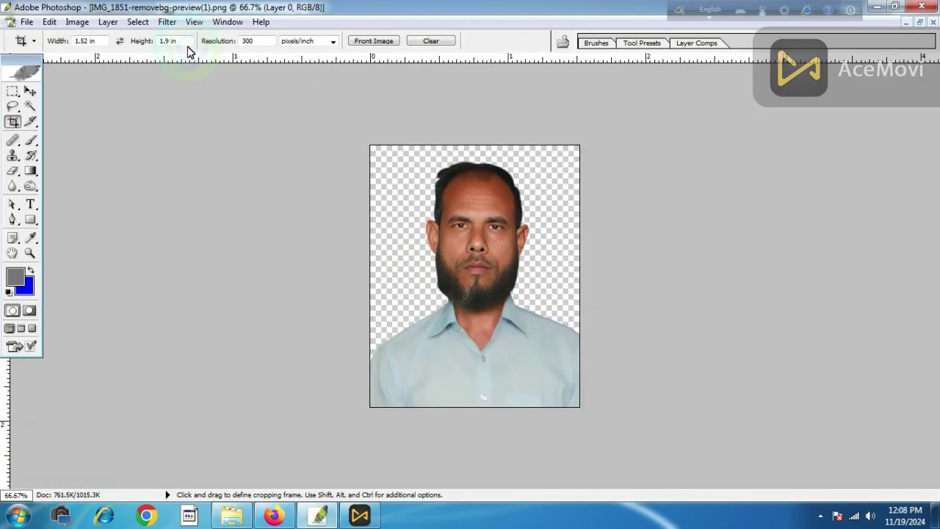
Apply Grain Surgery's Remove Grain 2 filter to the cut-out portrait with 11% noise reduction and 3 multichannel degraining passes.
{"action": "left_click", "coordinate": [173, 22]}
{"action": "mouse_move", "coordinate": [306, 346]}
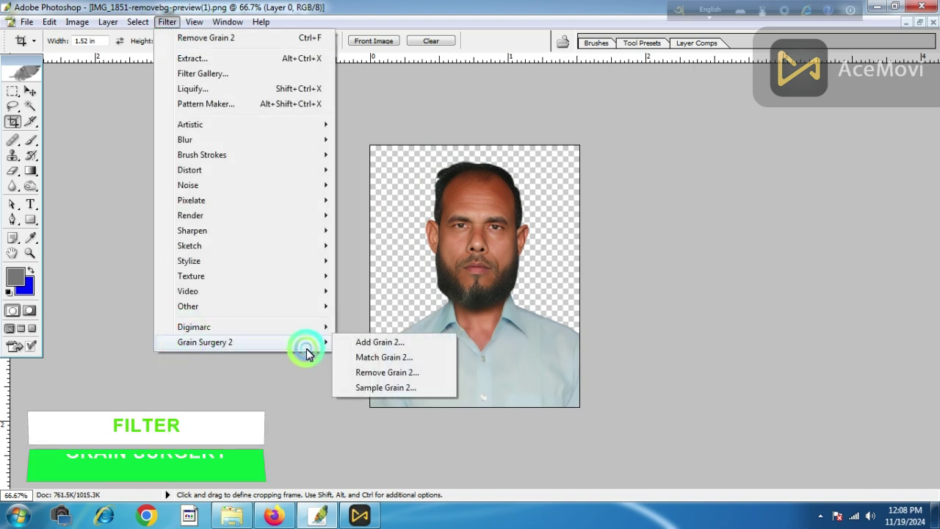
{"action": "left_click", "coordinate": [383, 373]}
{"action": "left_click", "coordinate": [634, 352]}
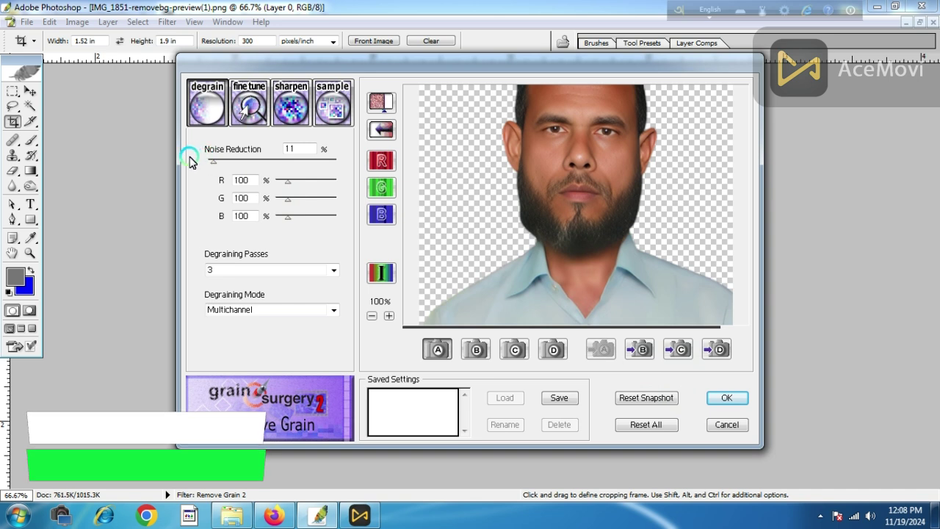
{"action": "left_click", "coordinate": [719, 354]}
{"action": "left_click", "coordinate": [745, 397]}
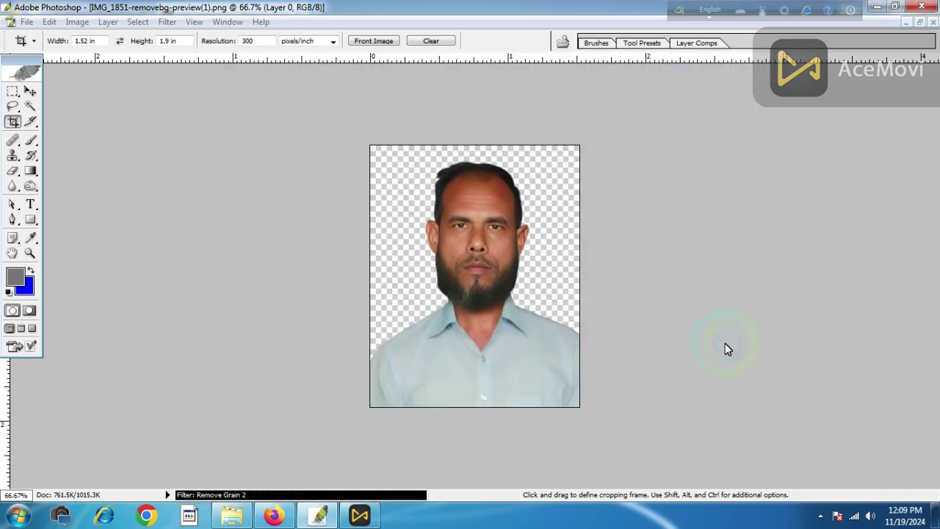
Brighten the cut-out portrait with Levels by slightly lowering the RGB white input level.
{"action": "left_click", "coordinate": [575, 292]}
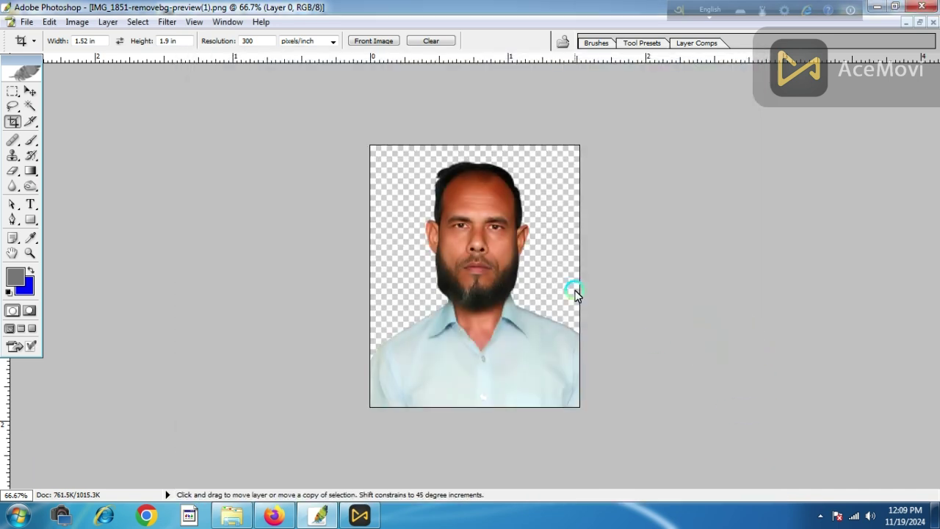
{"action": "key", "text": "ctrl+l"}
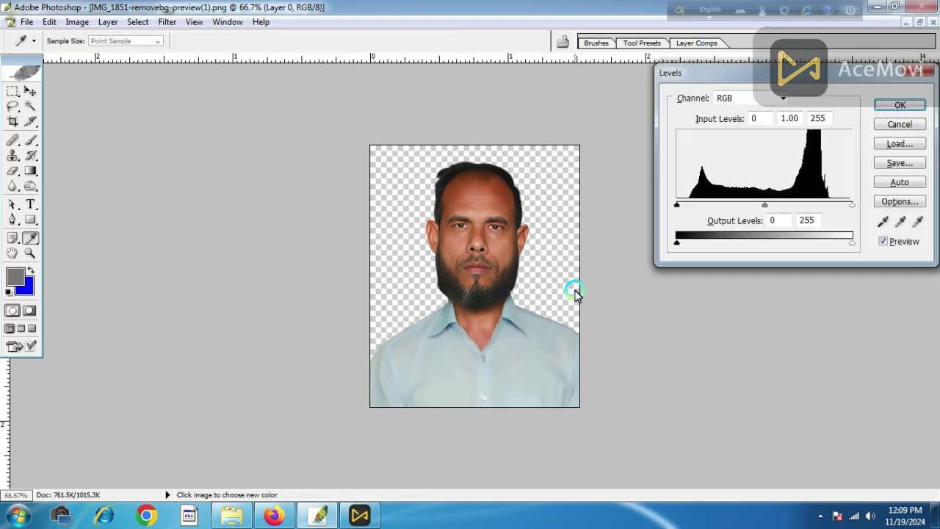
{"action": "left_click_drag", "start_coordinate": [846, 208], "coordinate": [835, 207]}
{"action": "left_click", "coordinate": [907, 112]}
{"action": "key", "text": "c"}
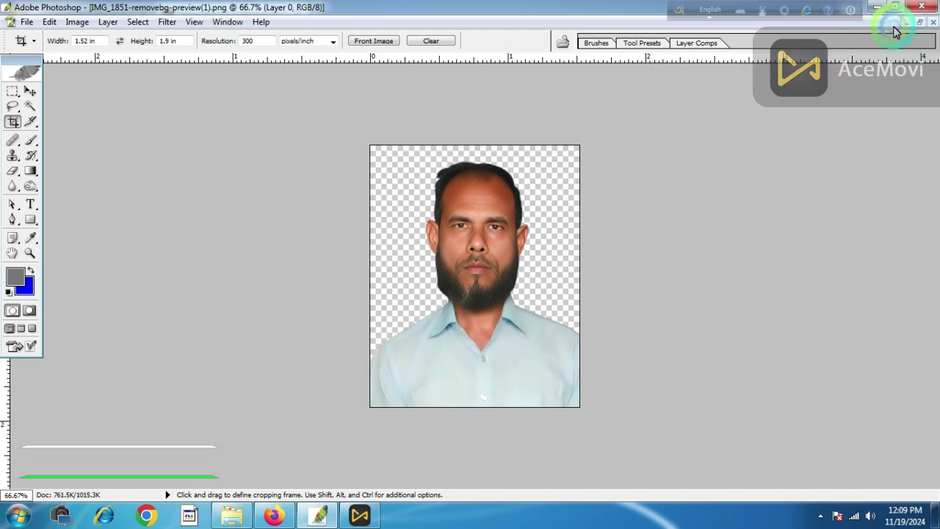
Arrange both image windows side by side and fill the selected IMG_1851.JPG canvas with the blue background color.
{"action": "left_click", "coordinate": [919, 22]}
{"action": "left_click_drag", "start_coordinate": [208, 70], "coordinate": [629, 84]}
{"action": "left_click", "coordinate": [176, 151]}
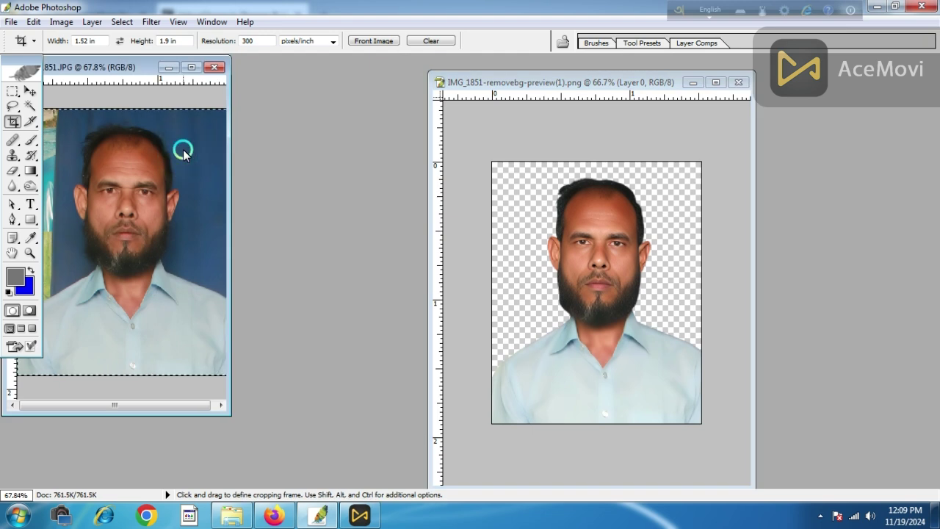
{"action": "left_click_drag", "start_coordinate": [105, 67], "coordinate": [287, 95]}
{"action": "key", "text": "Delete"}
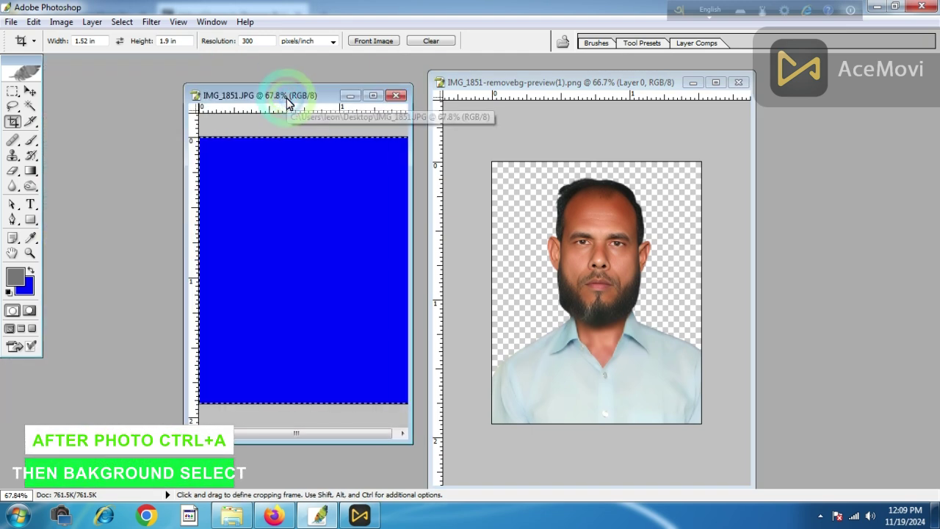
Copy the cut-out portrait onto the blue IMG_1851.JPG canvas and align it to fill the frame.
{"action": "left_click", "coordinate": [30, 91]}
{"action": "left_click", "coordinate": [570, 225]}
{"action": "left_click_drag", "start_coordinate": [607, 248], "coordinate": [323, 227]}
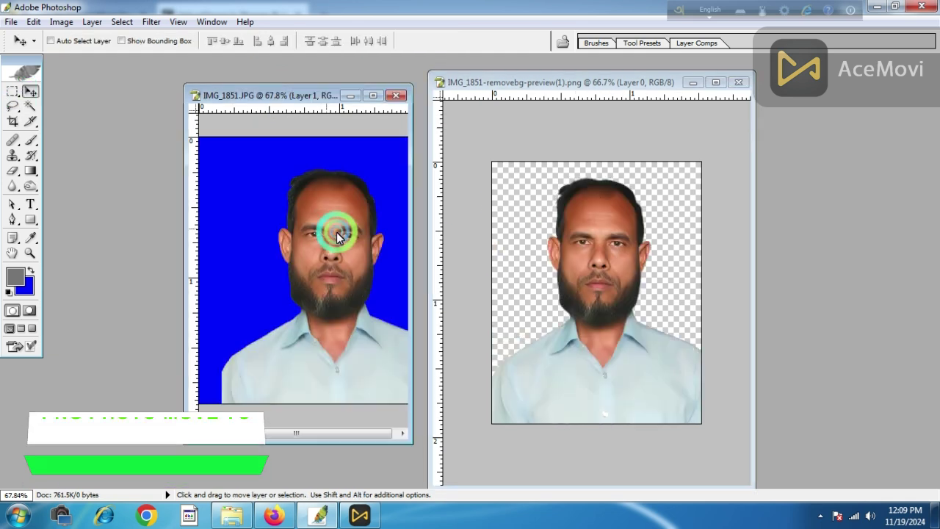
{"action": "left_click", "coordinate": [341, 241], "text": "alt"}
{"action": "mouse_move", "coordinate": [345, 314]}
{"action": "left_mouse_down"}
{"action": "mouse_move", "coordinate": [327, 305]}
{"action": "mouse_move", "coordinate": [335, 323]}
{"action": "left_mouse_up"}
{"action": "key", "text": "ctrl+minus"}
{"action": "left_click", "coordinate": [387, 320]}
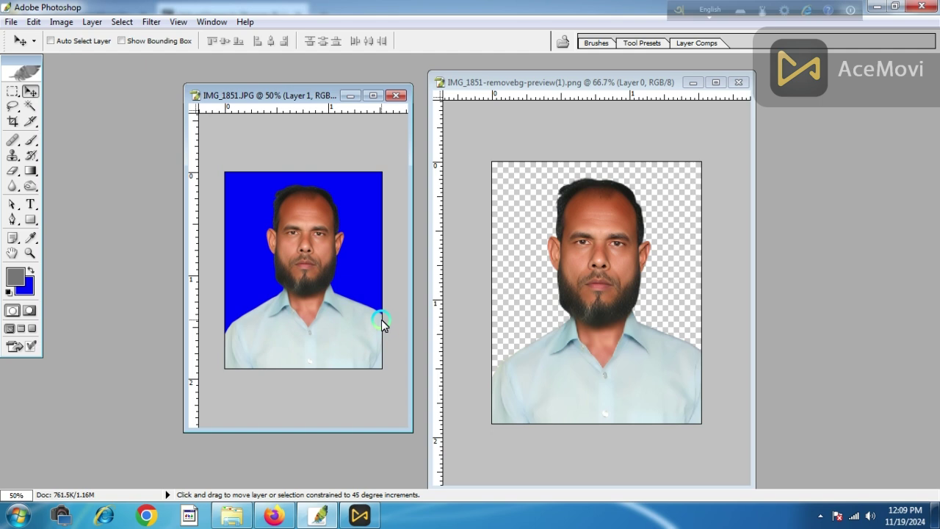
Set up saving the blue-background portrait to the Desktop in JPEG format without replacing the existing IMG_1851 file.
{"action": "key", "text": "ctrl+shift+s"}
{"action": "left_click", "coordinate": [311, 137]}
{"action": "left_click", "coordinate": [622, 270]}
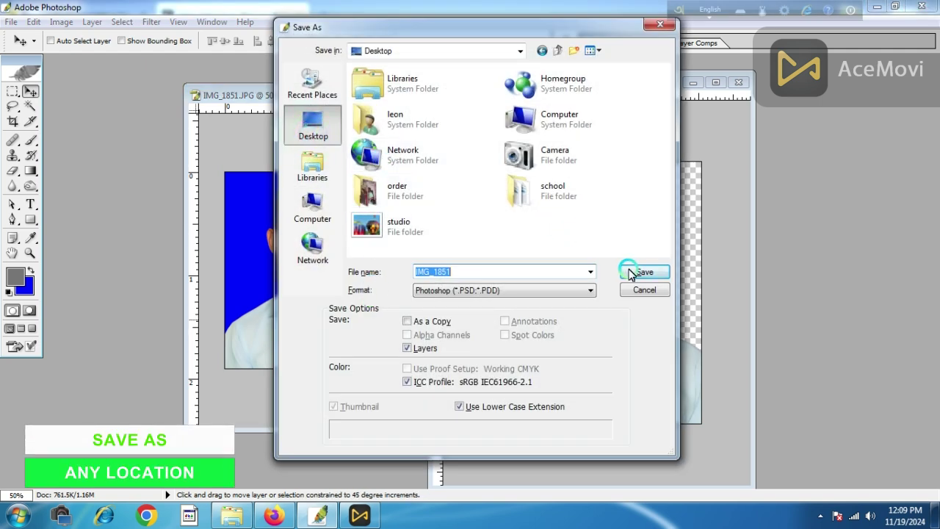
{"action": "left_click", "coordinate": [477, 294]}
{"action": "left_click", "coordinate": [447, 359]}
{"action": "left_click", "coordinate": [646, 273]}
{"action": "left_click", "coordinate": [499, 202]}
Name the JPEG copy with the subject's first name and save it at quality 12 (Maximum), Baseline ("Standard").
{"action": "double_click", "coordinate": [446, 274]}
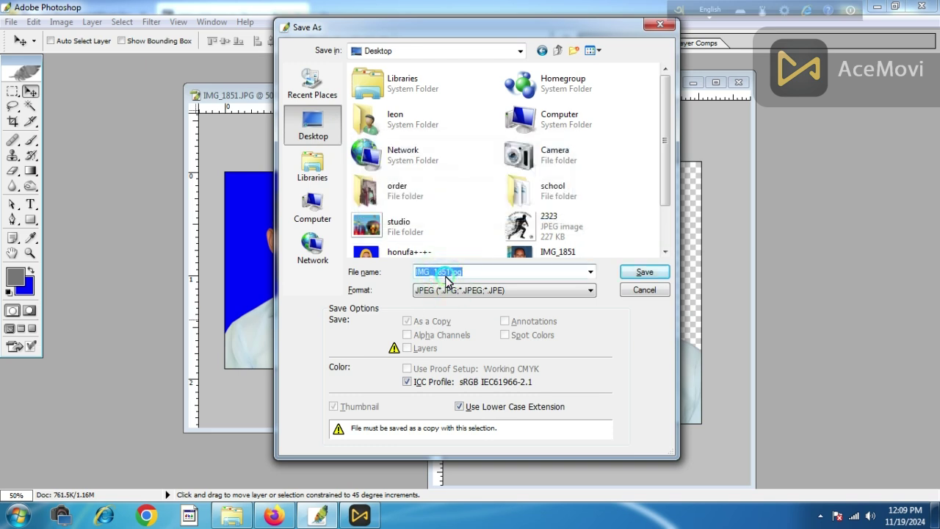
{"action": "type", "text": "a"}
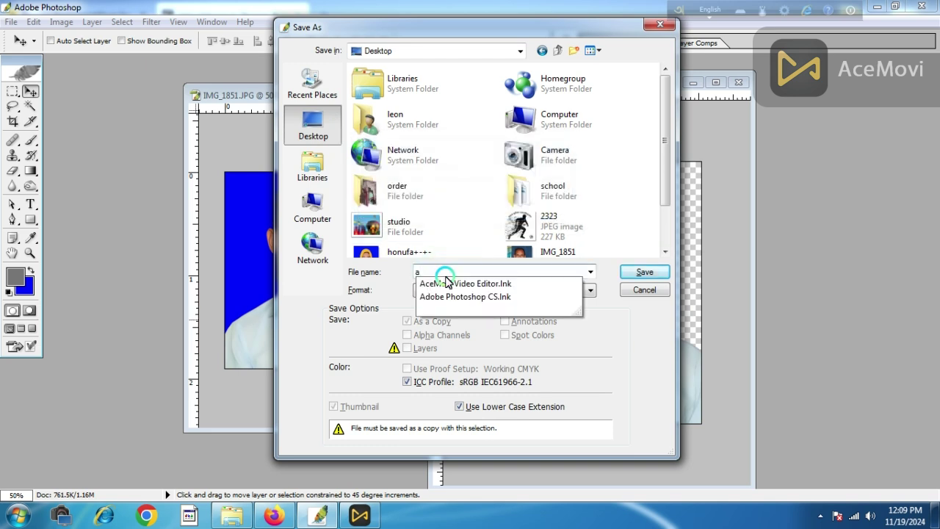
{"action": "type", "text": "bir"}
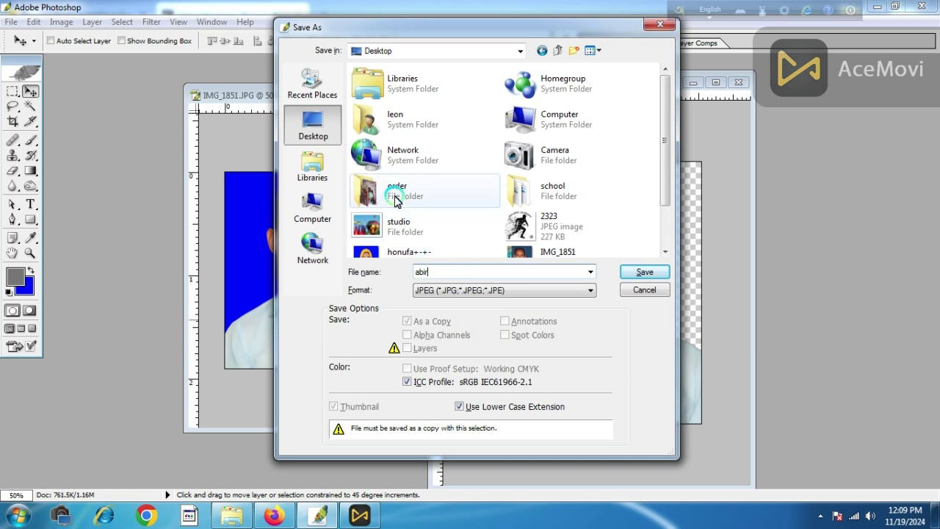
{"action": "left_click", "coordinate": [631, 272]}
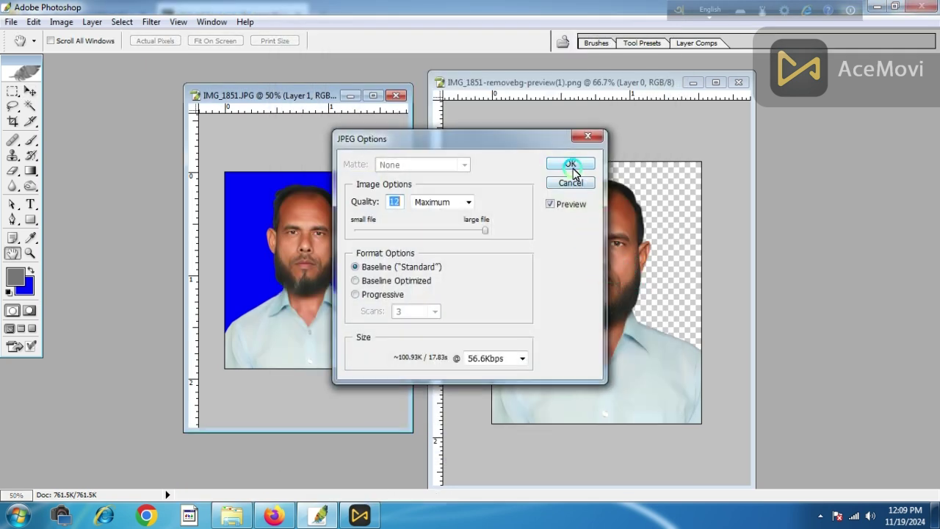
{"action": "left_click", "coordinate": [571, 165]}
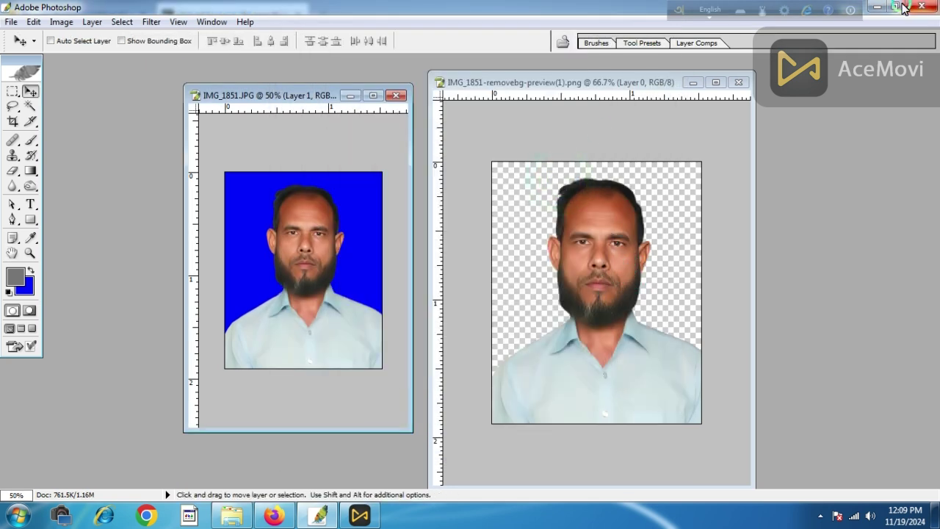
Clear the open windows from the desktop and open the saved portrait in Windows Photo Viewer to check it.
{"action": "left_click", "coordinate": [885, 6]}
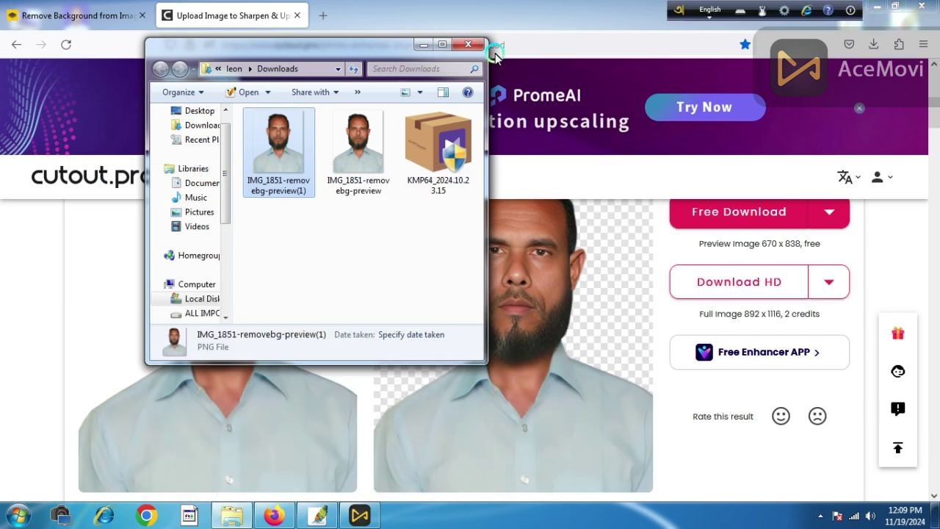
{"action": "left_click", "coordinate": [546, 53]}
{"action": "left_click", "coordinate": [876, 6]}
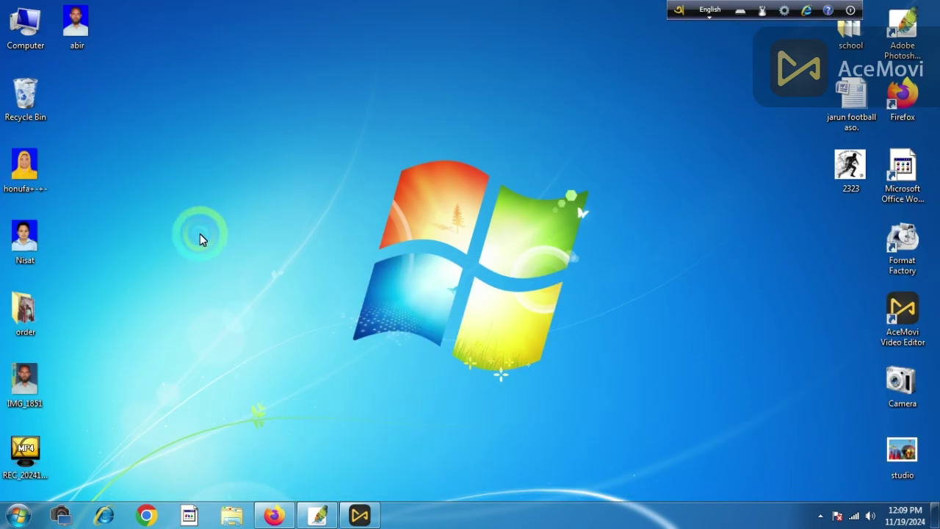
{"action": "double_click", "coordinate": [73, 35]}
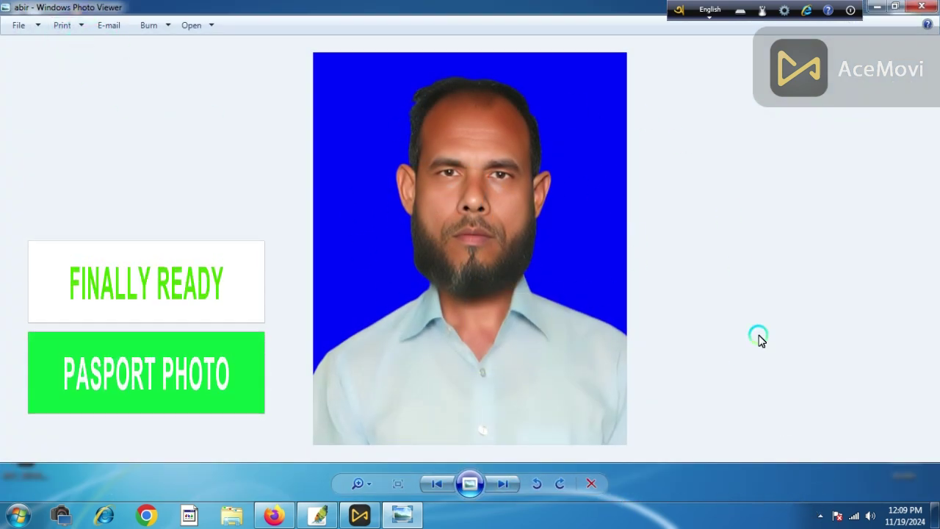
{"action": "left_click", "coordinate": [820, 515]}
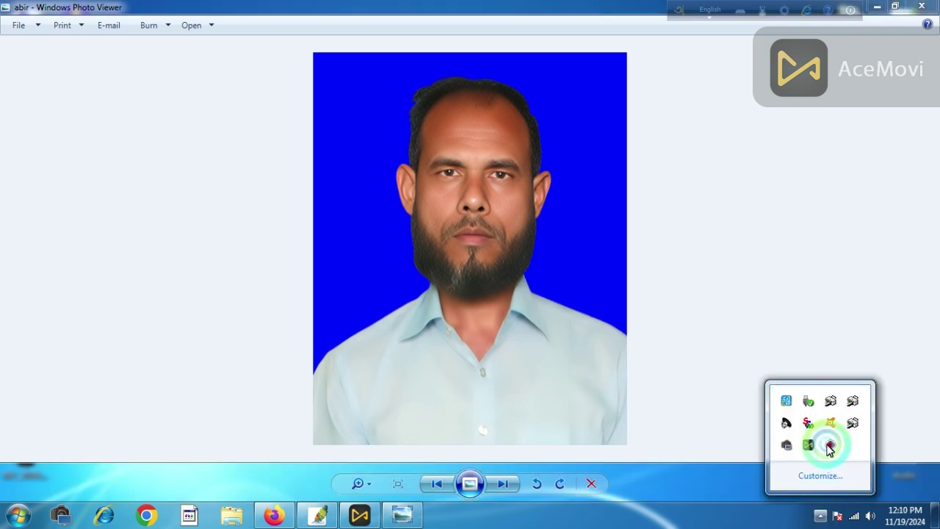
{"action": "left_click", "coordinate": [830, 445]}
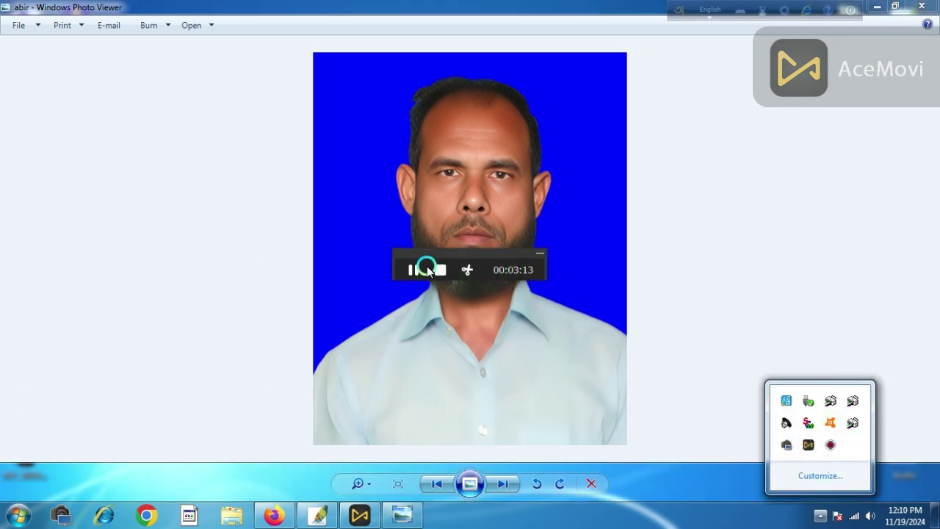